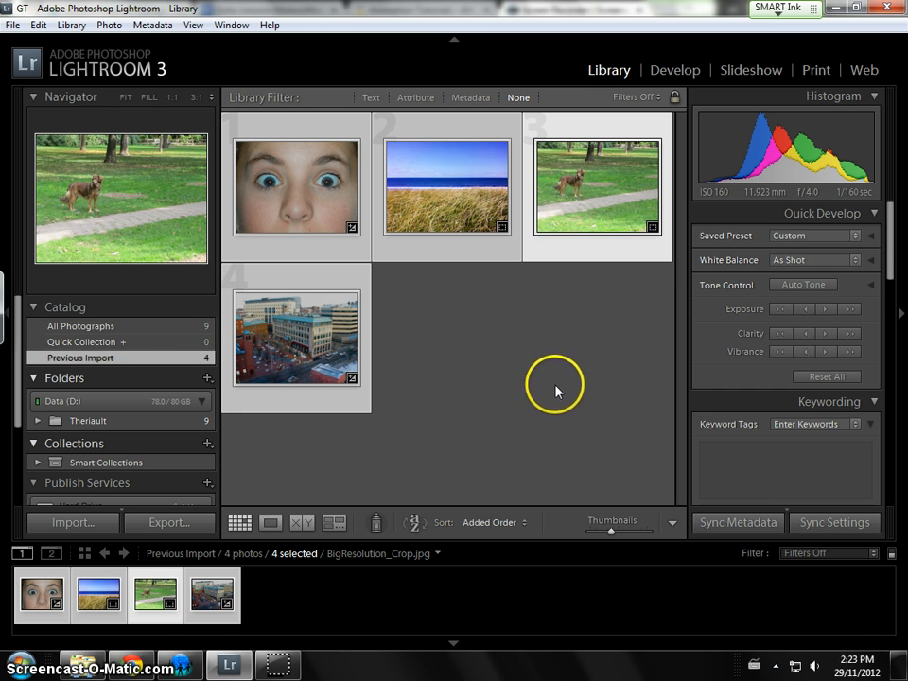
# Open the dog photo in the Develop module and revert it to its Import state in the history.
pyautogui.click(675, 70)
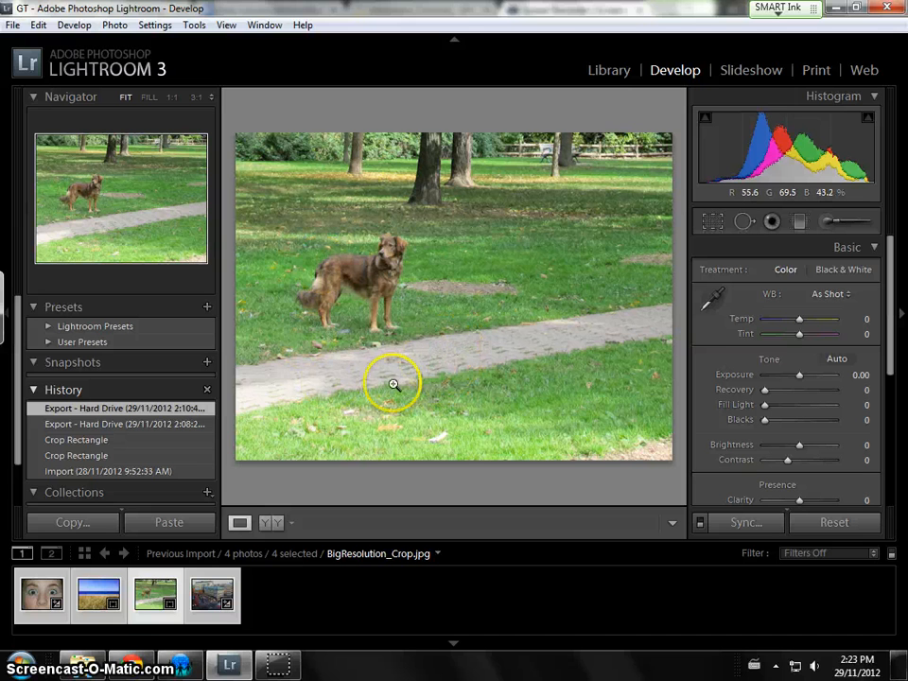
pyautogui.click(34, 392)
pyautogui.click(34, 391)
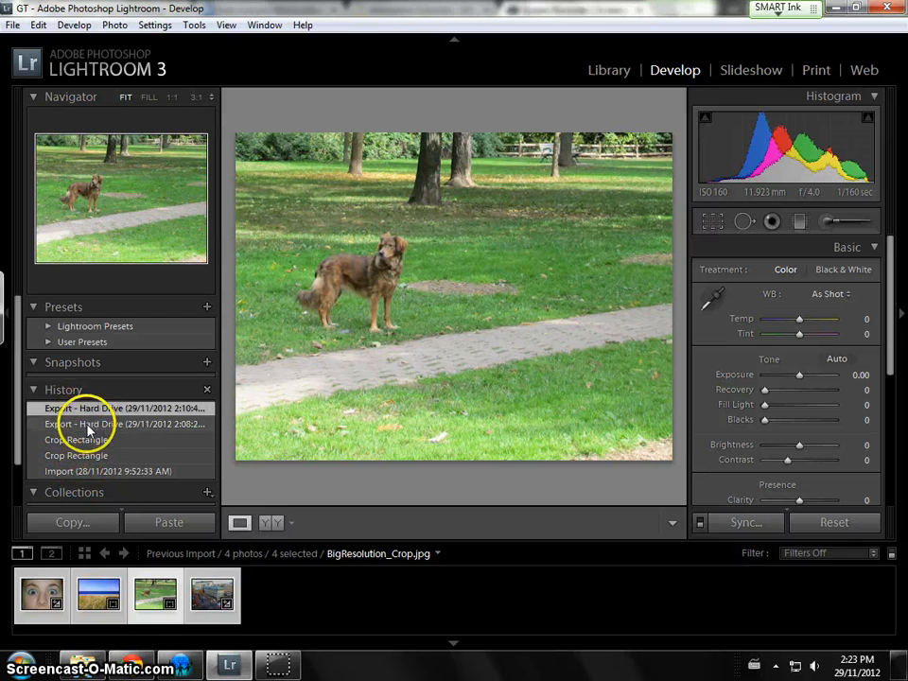
pyautogui.click(91, 473)
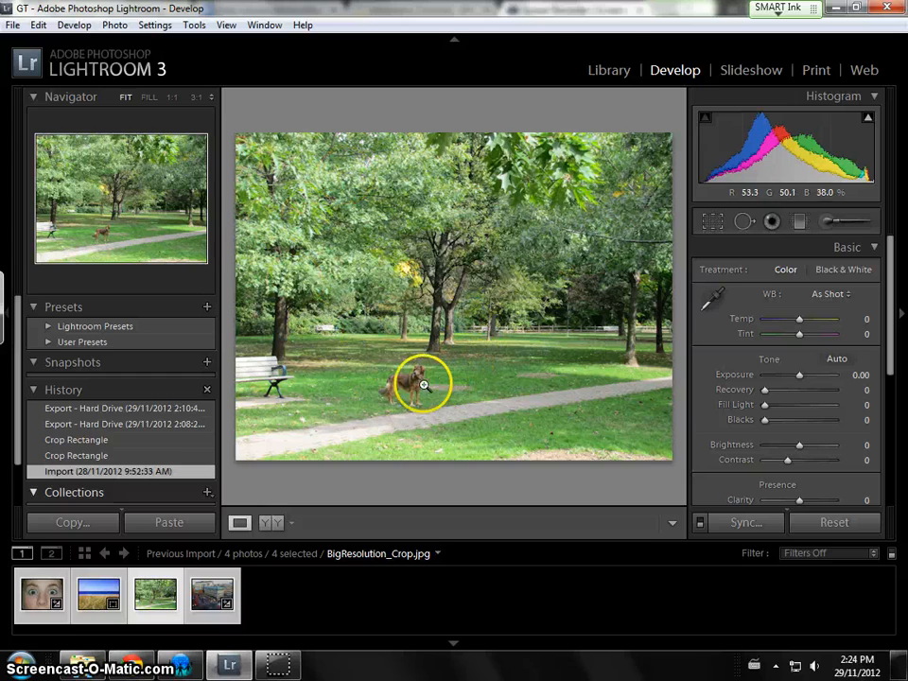
# Set up an Adjustment Brush for the dog with Exposure 0.88, brush size 14 and feather 55.
pyautogui.moveTo(413, 387); pyautogui.dragTo(502, 303)
pyautogui.click(399, 413)
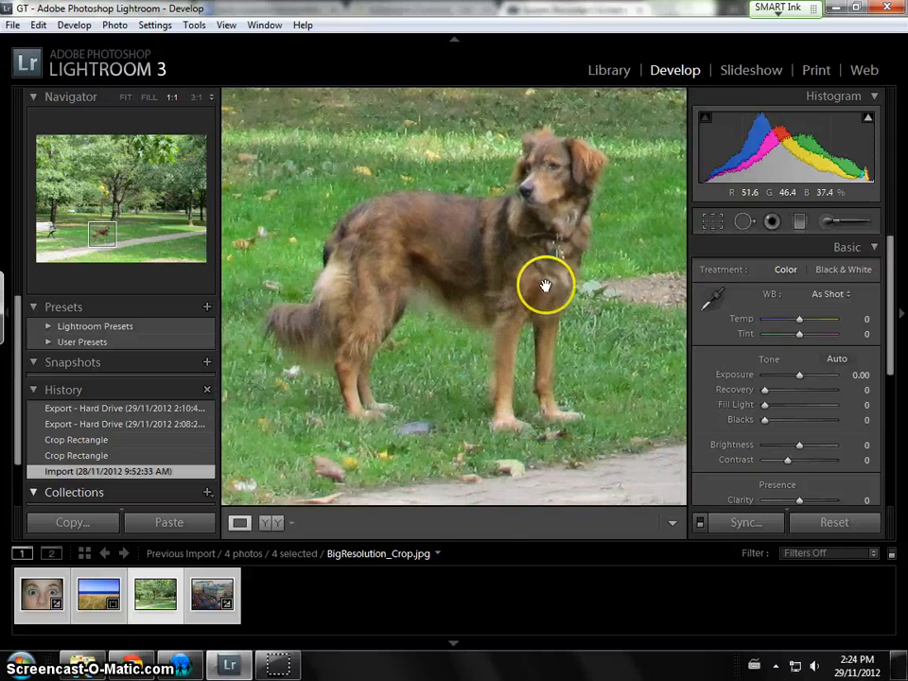
pyautogui.click(125, 96)
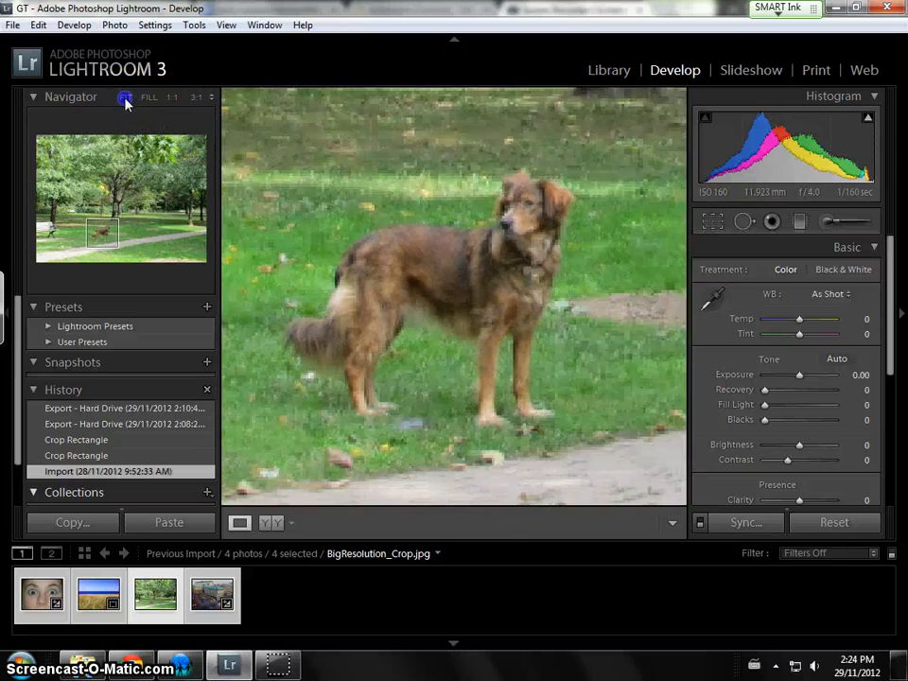
pyautogui.click(149, 98)
pyautogui.click(173, 98)
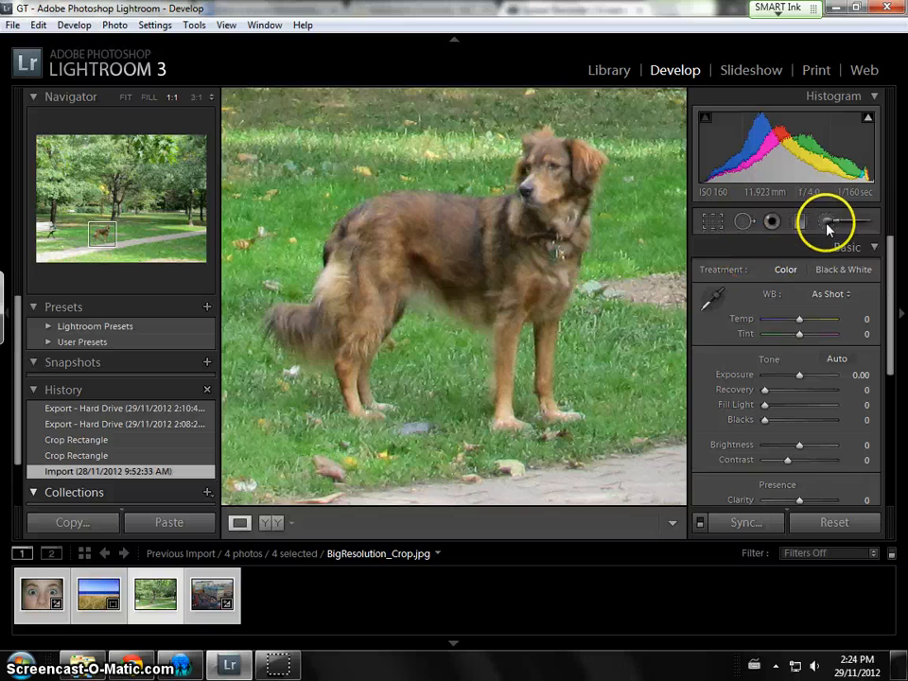
pyautogui.click(827, 225)
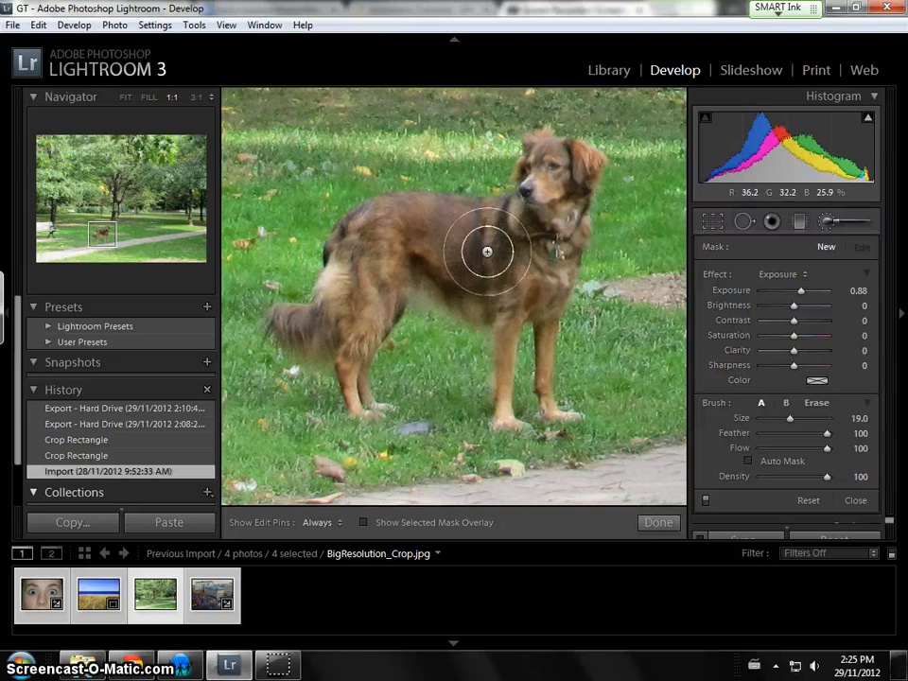
pyautogui.scroll(4, 487, 251)
pyautogui.scroll(-4, 487, 251)
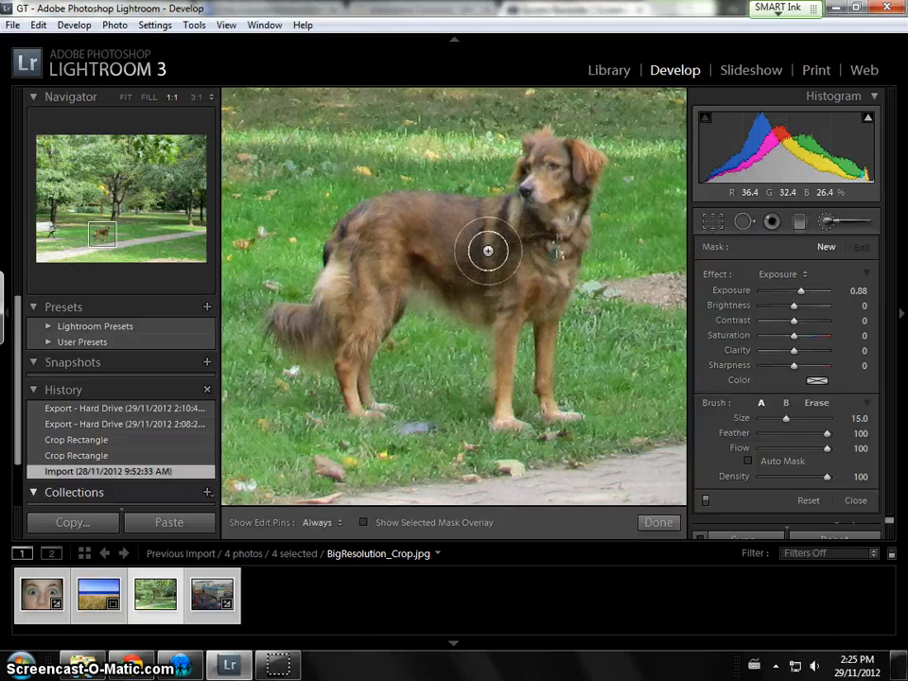
pyautogui.scroll(-1, 487, 251)
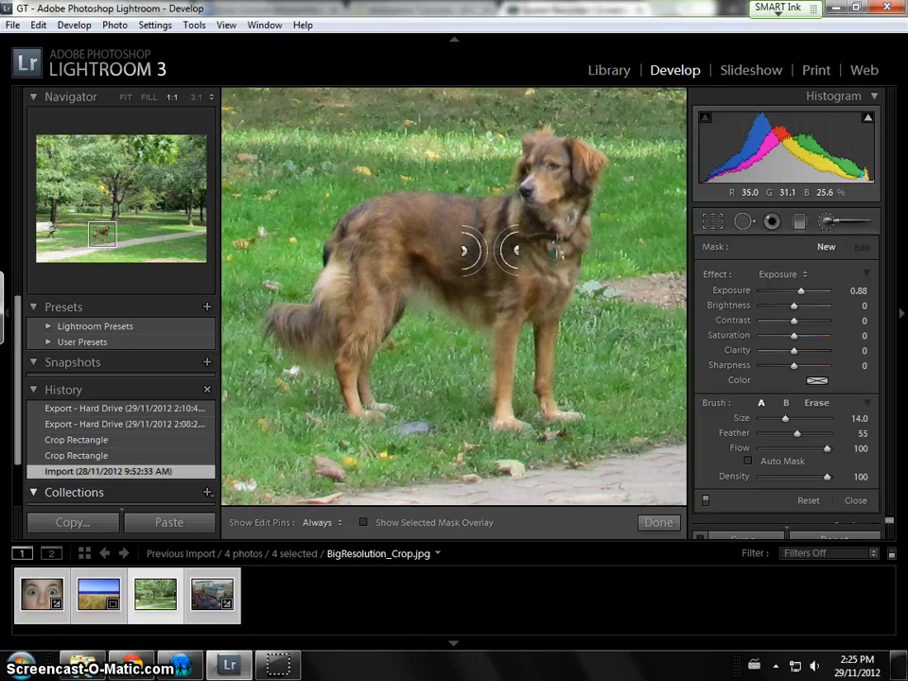
# Brush the exposure adjustment over the dog's body and near front leg, reducing the brush size to 6 for the leg.
pyautogui.moveTo(486, 249)
pyautogui.mouseDown()
pyautogui.moveTo(480, 235)
pyautogui.moveTo(514, 264)
pyautogui.moveTo(488, 251)
pyautogui.moveTo(466, 282)
pyautogui.moveTo(535, 219)
pyautogui.moveTo(543, 186)
pyautogui.moveTo(531, 154)
pyautogui.moveTo(537, 147)
pyautogui.moveTo(546, 169)
pyautogui.moveTo(561, 158)
pyautogui.moveTo(581, 166)
pyautogui.moveTo(576, 156)
pyautogui.moveTo(537, 147)
pyautogui.moveTo(531, 280)
pyautogui.moveTo(502, 297)
pyautogui.moveTo(464, 264)
pyautogui.moveTo(405, 267)
pyautogui.moveTo(359, 317)
pyautogui.moveTo(351, 355)
pyautogui.moveTo(330, 317)
pyautogui.moveTo(290, 320)
pyautogui.moveTo(358, 241)
pyautogui.moveTo(347, 247)
pyautogui.moveTo(381, 223)
pyautogui.moveTo(354, 363)
pyautogui.moveTo(397, 289)
pyautogui.moveTo(466, 272)
pyautogui.moveTo(445, 228)
pyautogui.moveTo(402, 213)
pyautogui.moveTo(486, 240)
pyautogui.moveTo(519, 299)
pyautogui.moveTo(506, 304)
pyautogui.moveTo(512, 272)
pyautogui.moveTo(503, 380)
pyautogui.mouseUp()
pyautogui.click(511, 254)
pyautogui.scroll(-2, 517, 294)
pyautogui.scroll(-3, 516, 293)
pyautogui.press('h')
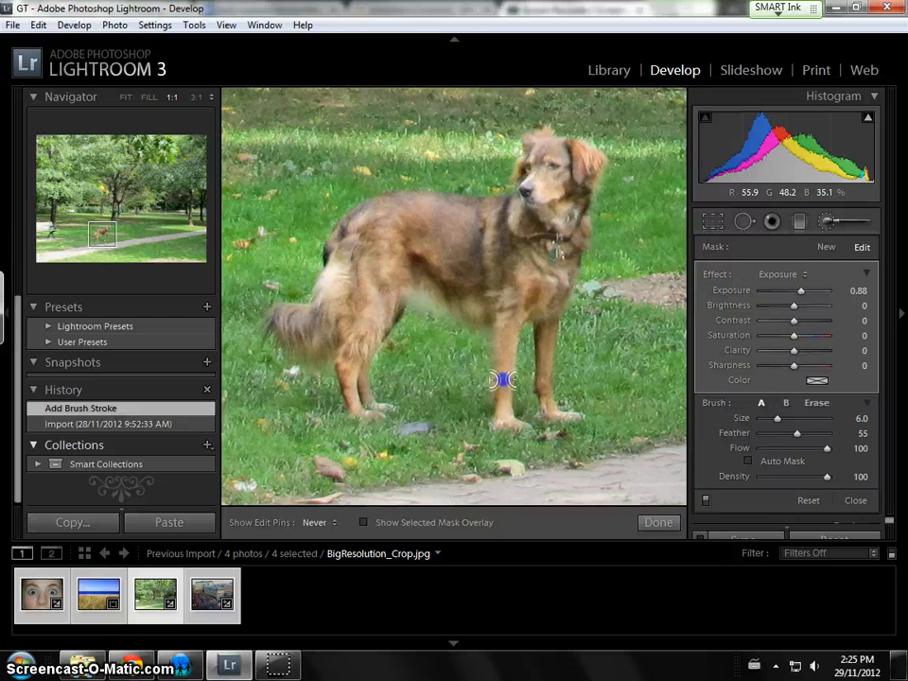
# Brush the exposure adjustment onto the dog's front paws, second front leg and face.
pyautogui.moveTo(510, 426); pyautogui.dragTo(515, 424)
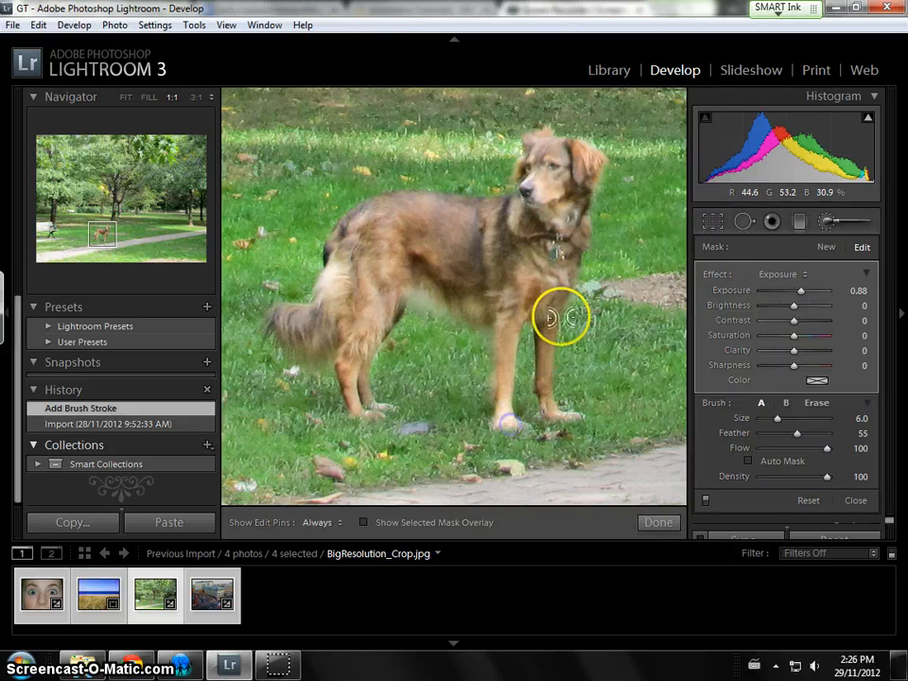
pyautogui.moveTo(546, 320); pyautogui.dragTo(546, 401)
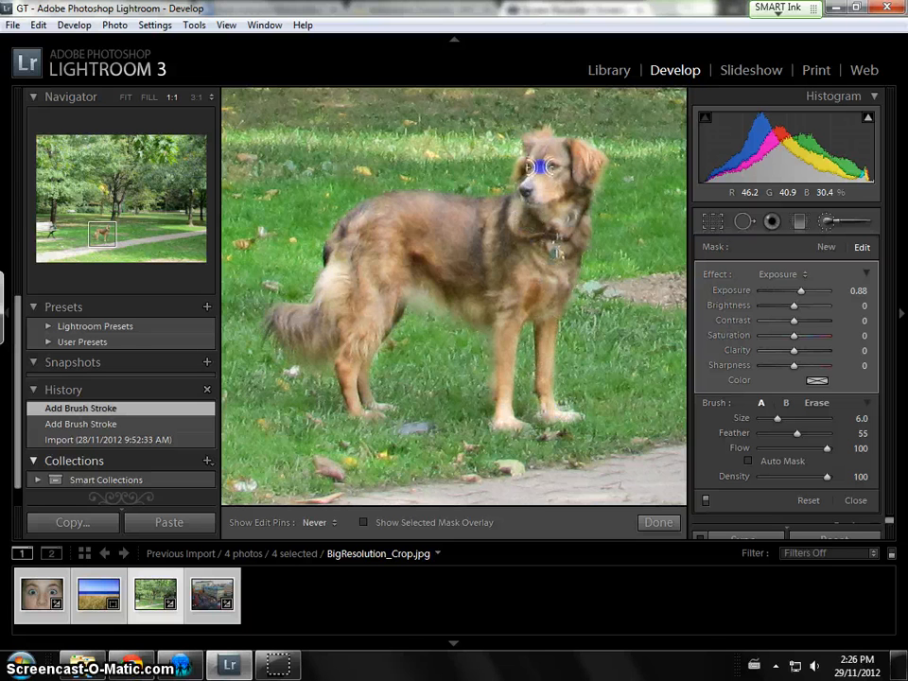
pyautogui.moveTo(433, 283); pyautogui.dragTo(432, 284)
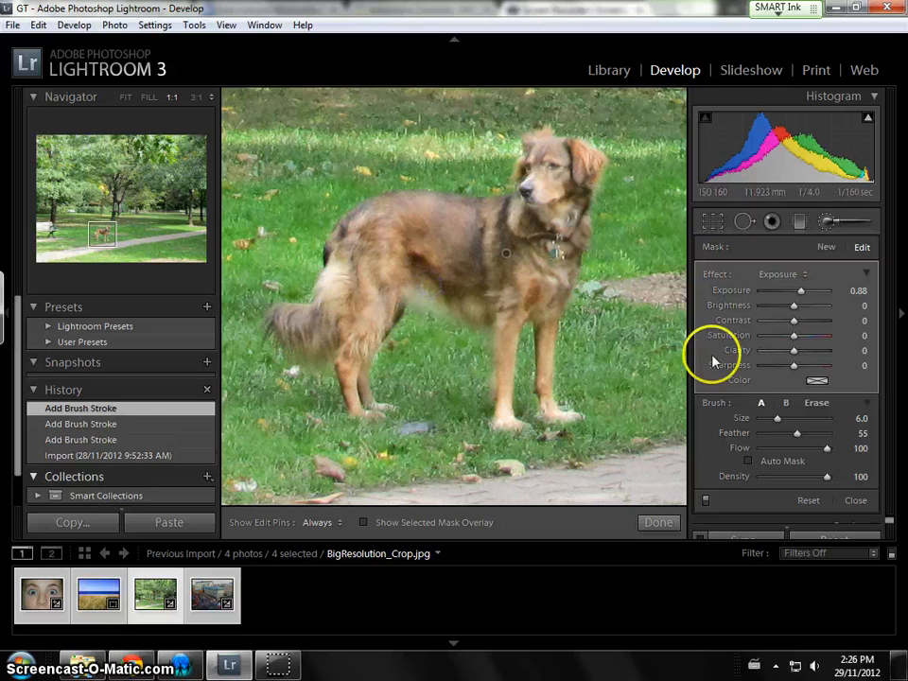
# Brush over the dog's neck and check the mask overlay for missed areas.
pyautogui.press('o')
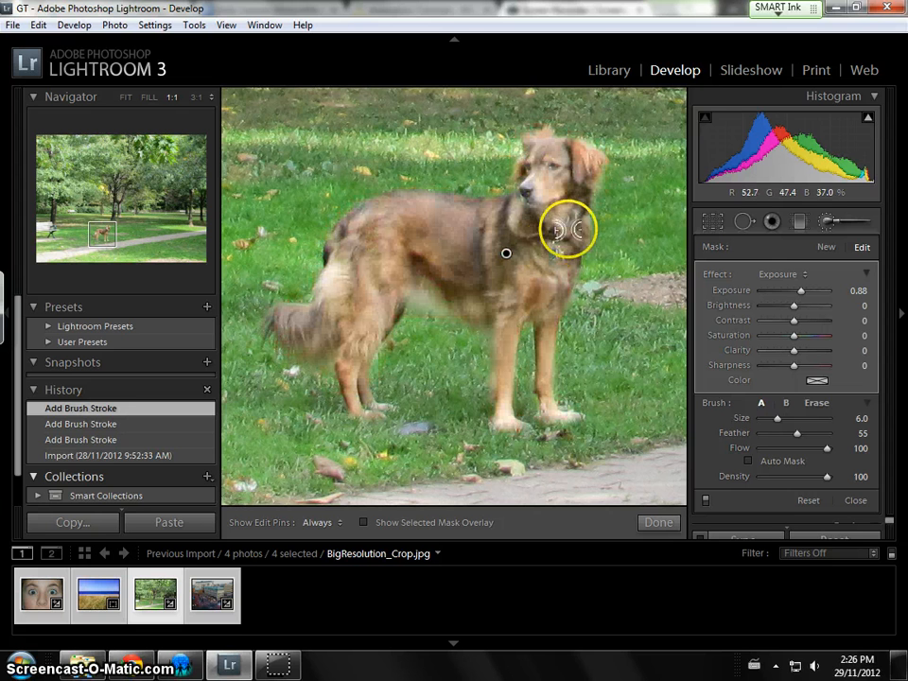
pyautogui.press('h')
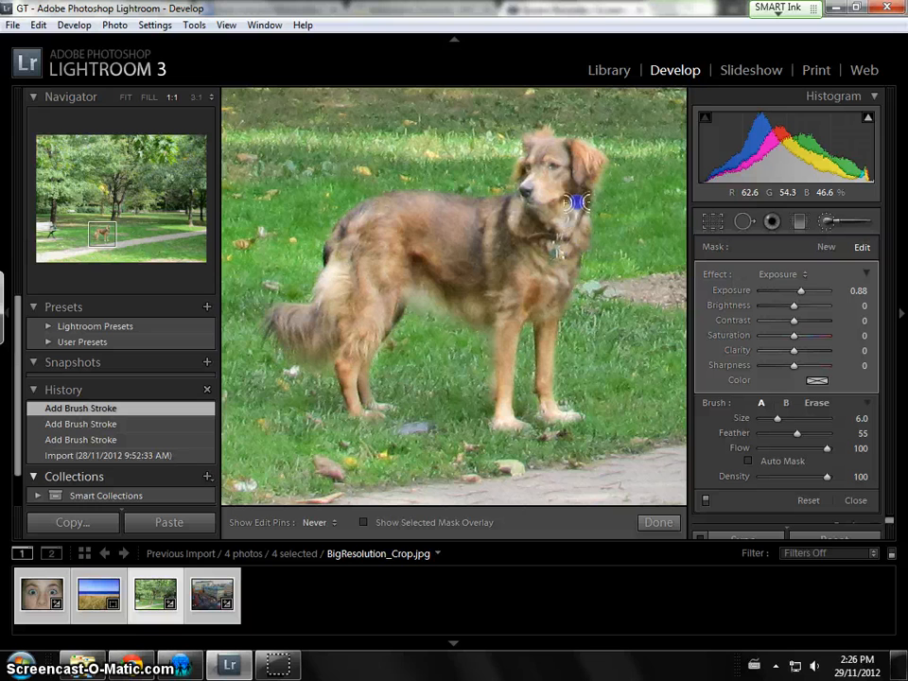
pyautogui.moveTo(517, 253); pyautogui.dragTo(506, 252)
pyautogui.moveTo(506, 253)
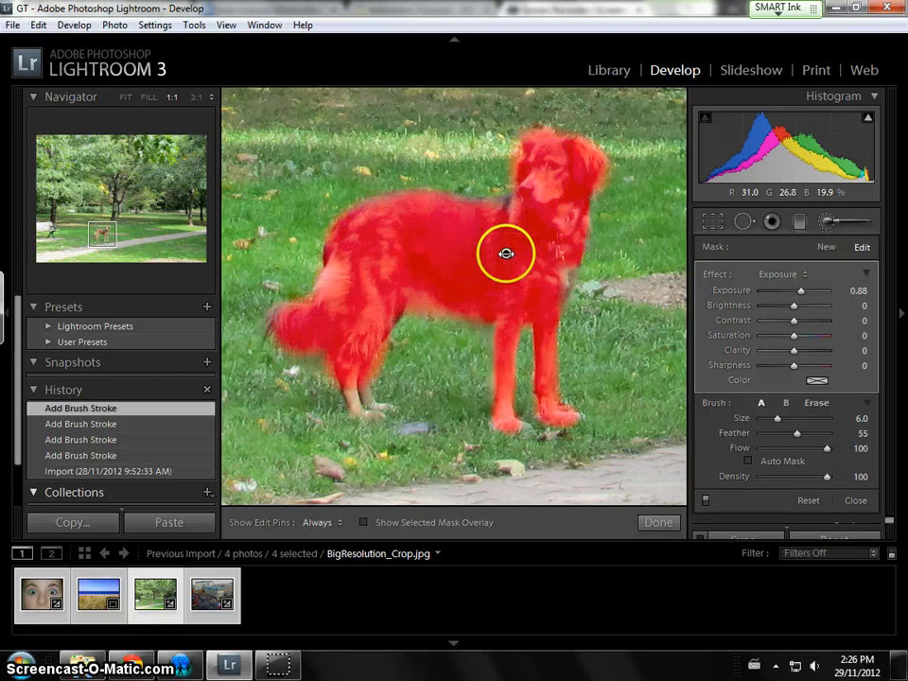
# Fill the gaps in the mask on the dog's shoulder and lower hind legs.
pyautogui.press('h')
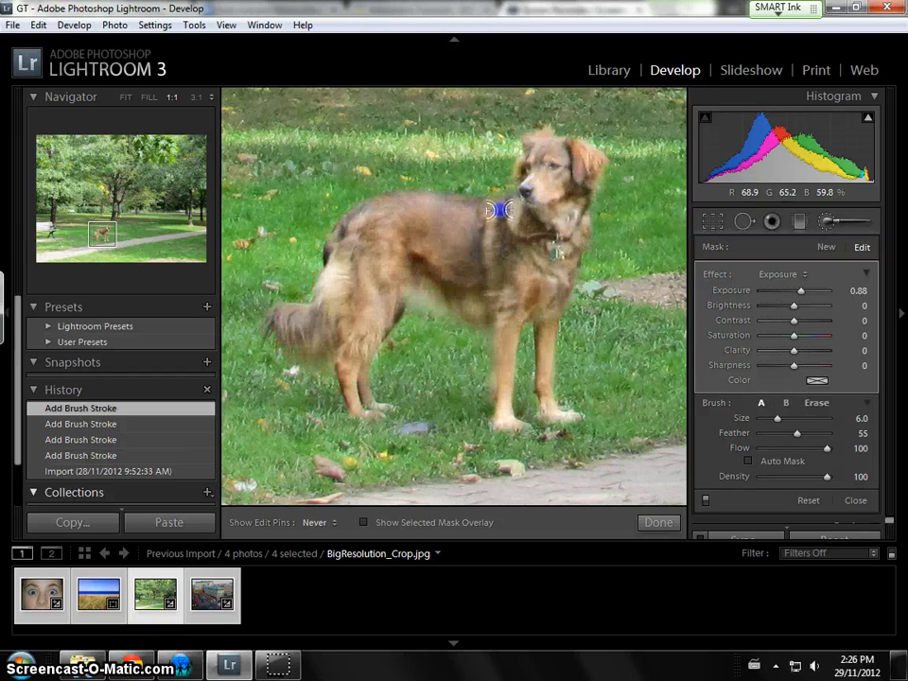
pyautogui.moveTo(503, 220); pyautogui.dragTo(507, 254)
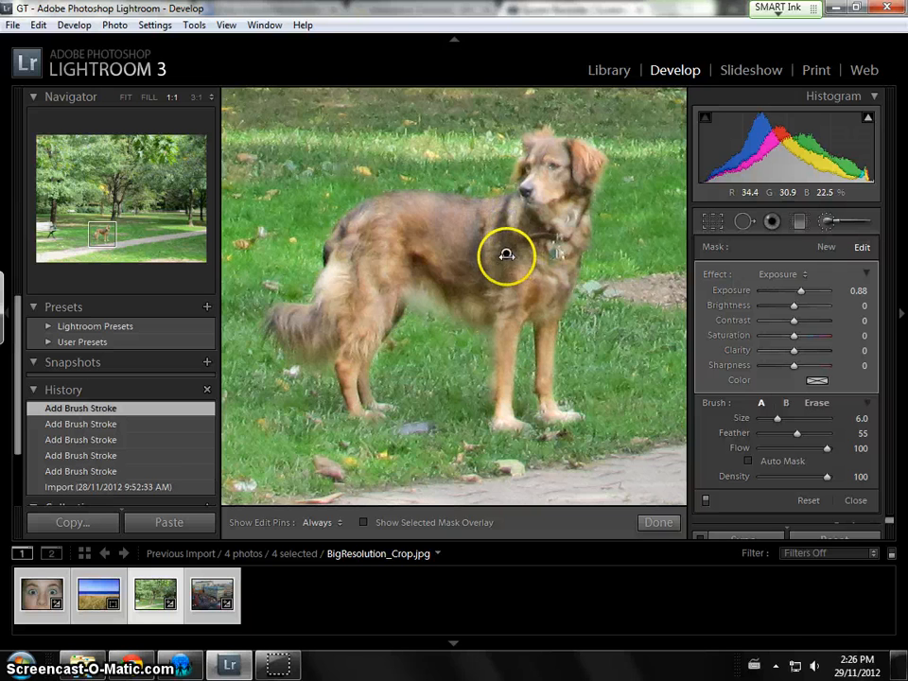
pyautogui.moveTo(505, 253)
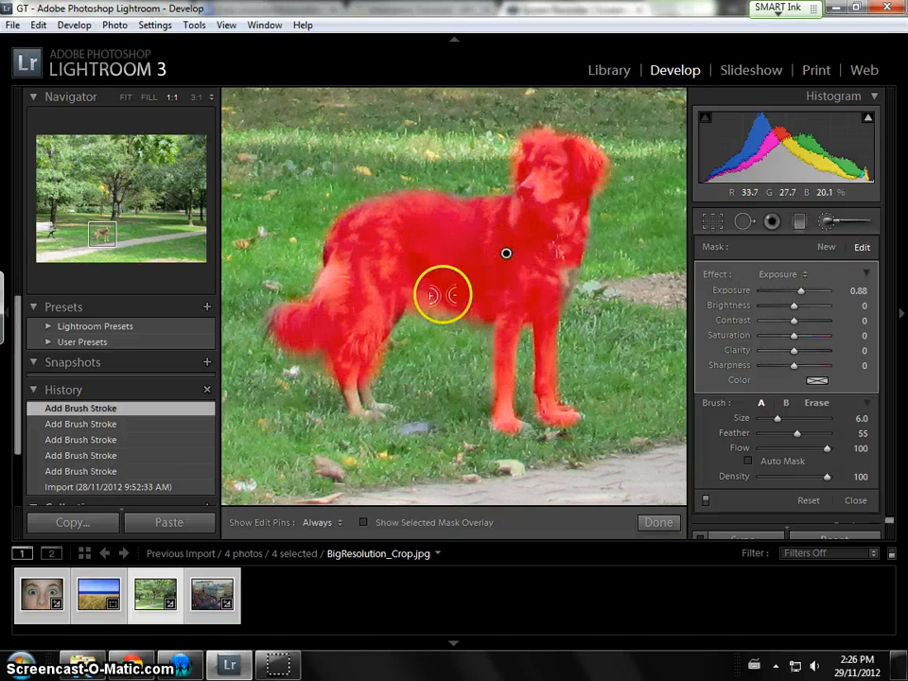
pyautogui.press('h')
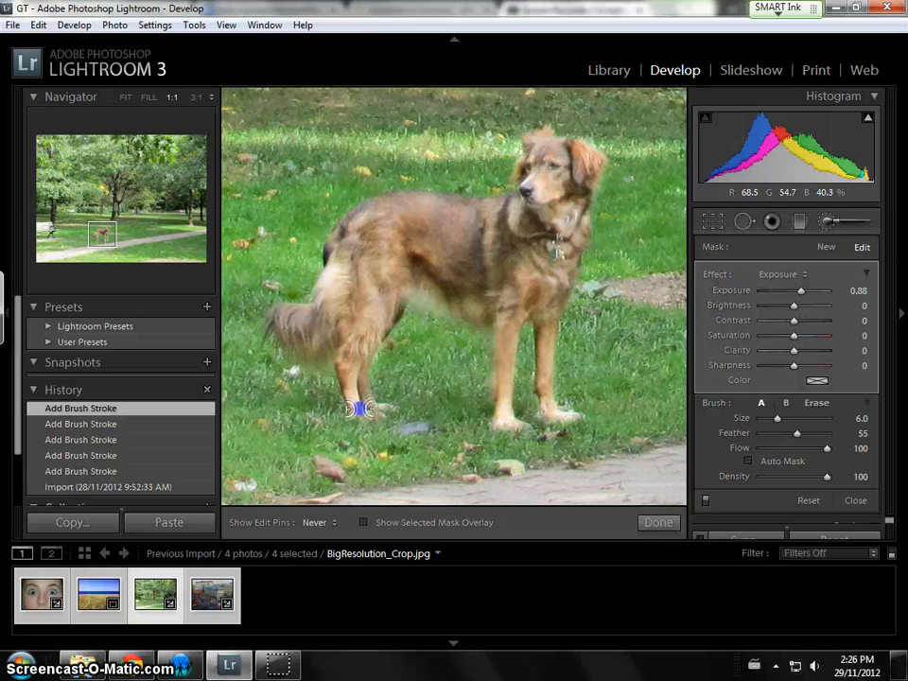
pyautogui.click(369, 407)
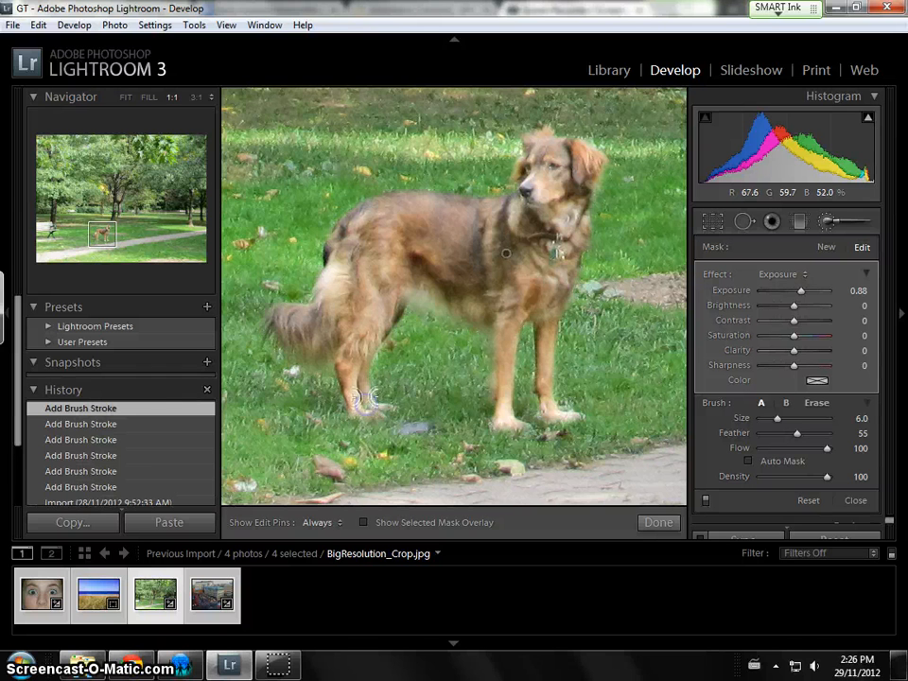
# Erase the brushed exposure from the grass beside the dog's hind legs and check the mask.
pyautogui.click(398, 377)
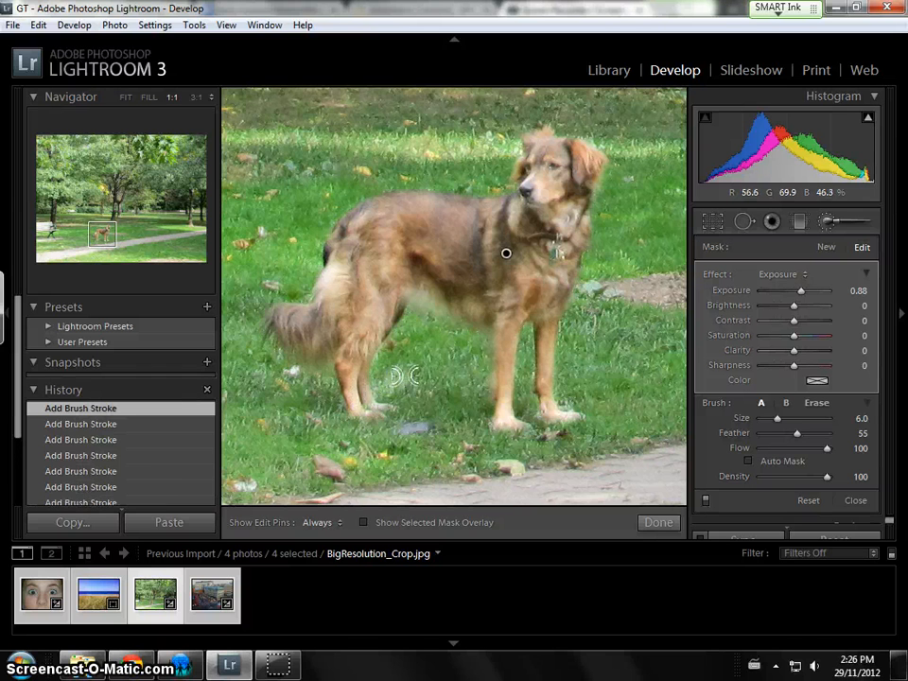
pyautogui.press('alt')
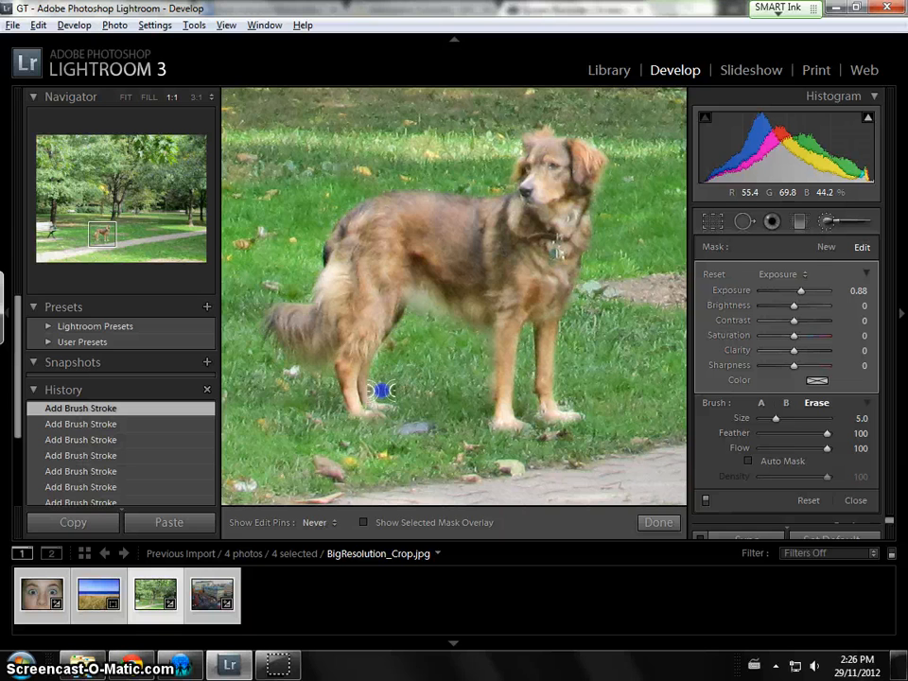
pyautogui.keyDown('alt'); pyautogui.click(404, 377); pyautogui.keyUp('alt')
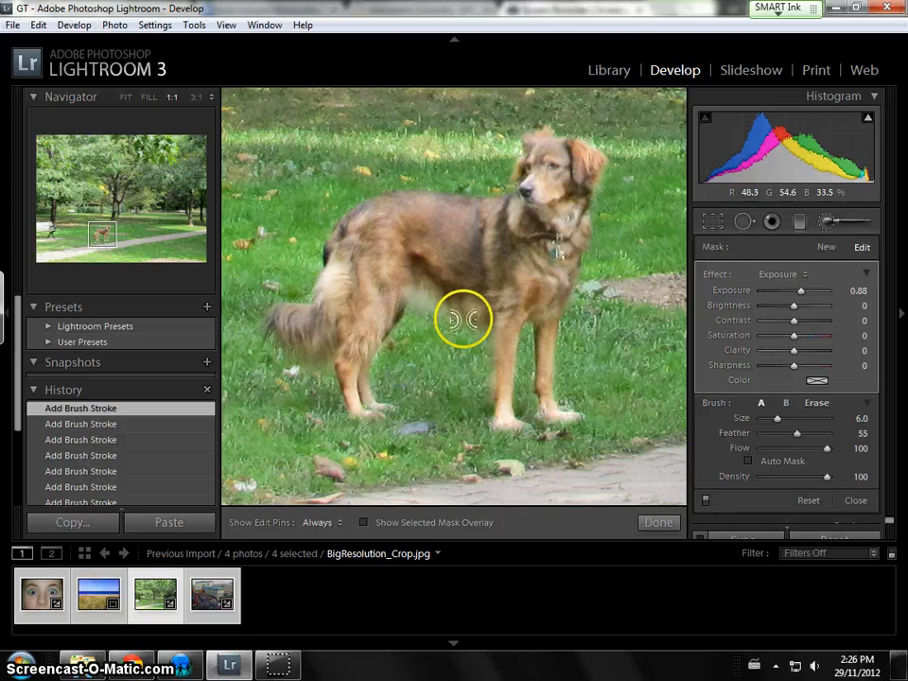
pyautogui.moveTo(506, 253)
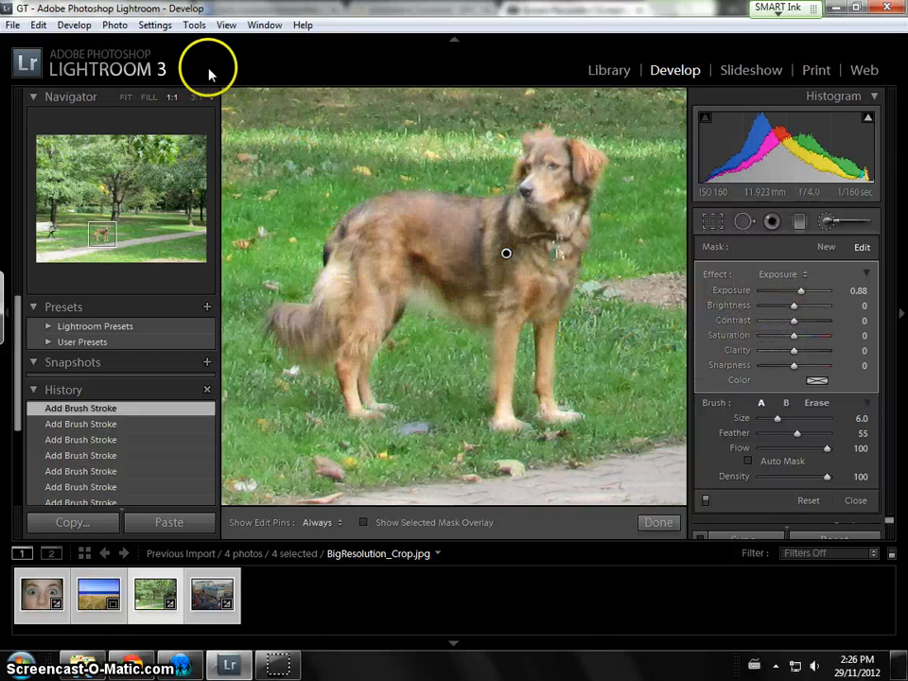
# Set the dog mask's Exposure to 0.68 and reset its Brightness to 0.
pyautogui.click(126, 97)
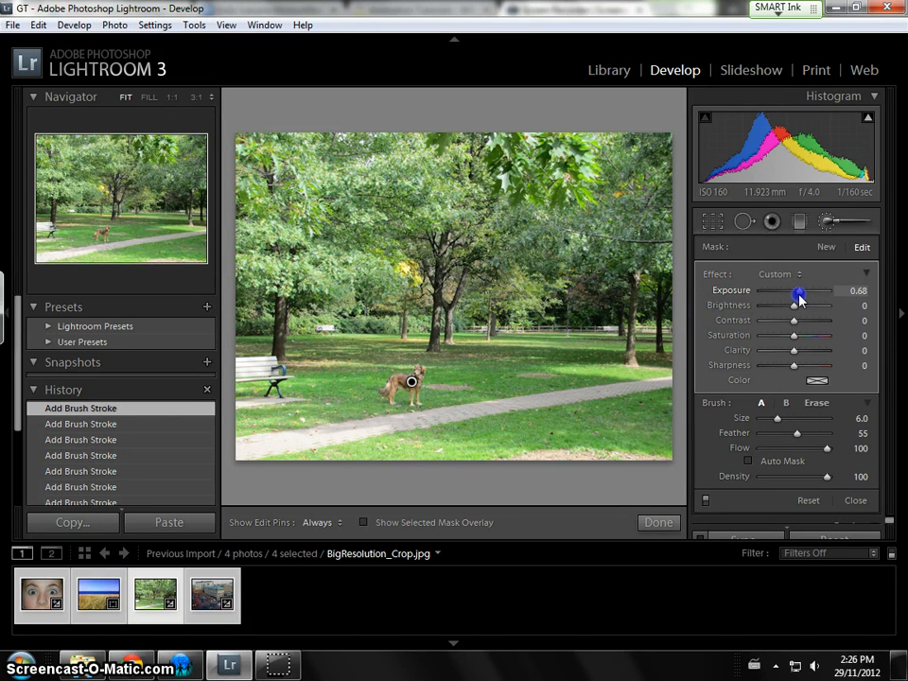
pyautogui.moveTo(799, 298); pyautogui.dragTo(793, 306)
pyautogui.click(728, 311)
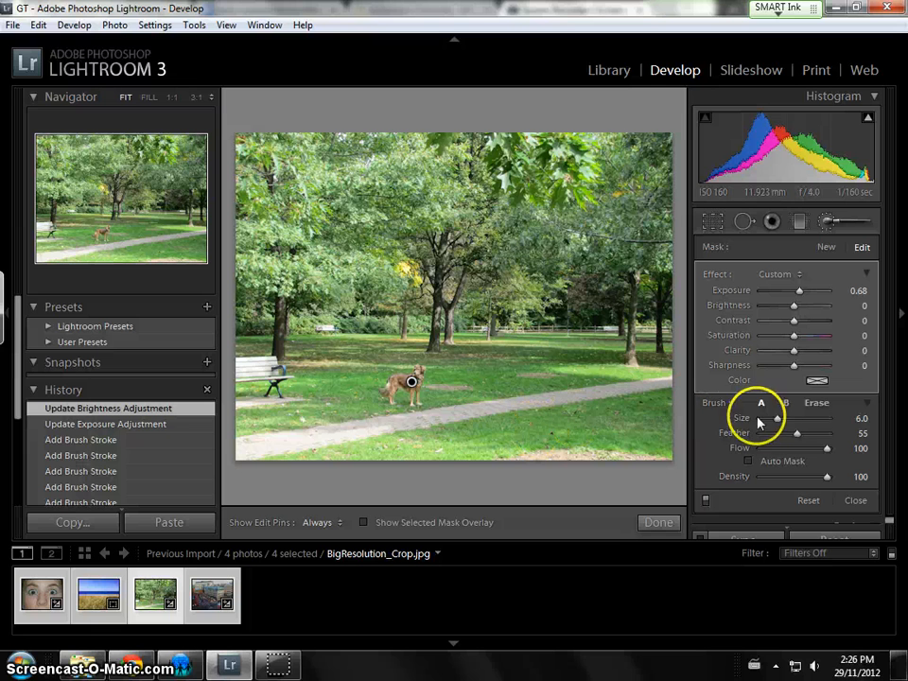
# Compare the photo with and without the brush adjustments, leaving them enabled.
pyautogui.click(704, 501)
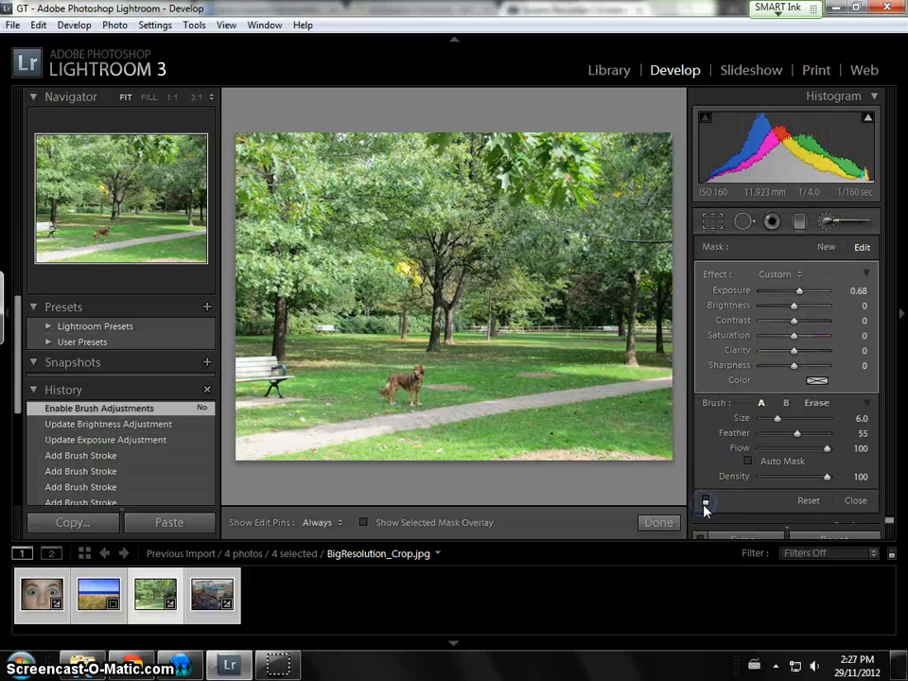
pyautogui.click(704, 501)
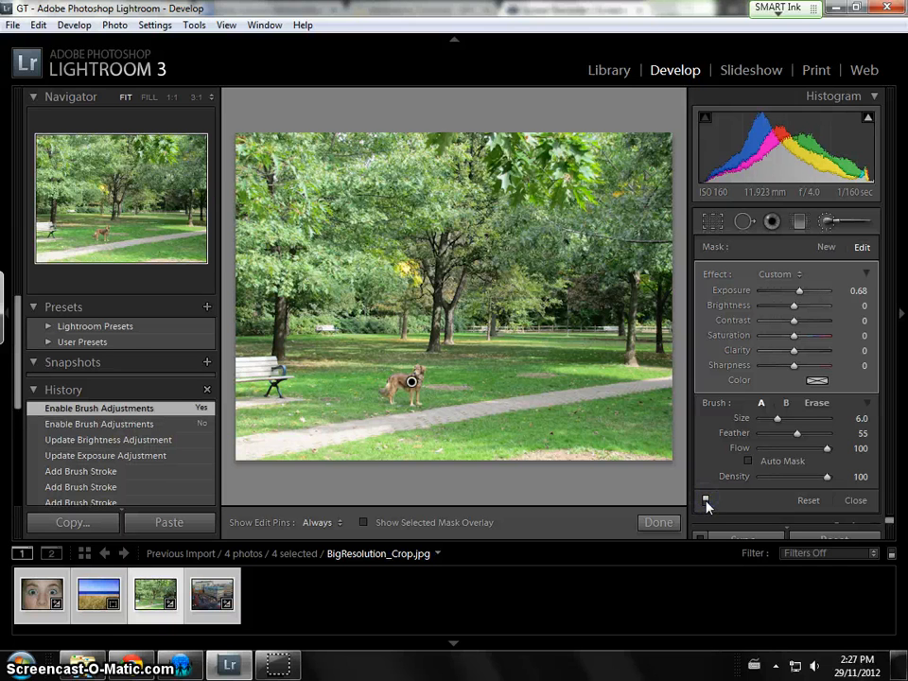
pyautogui.click(704, 501)
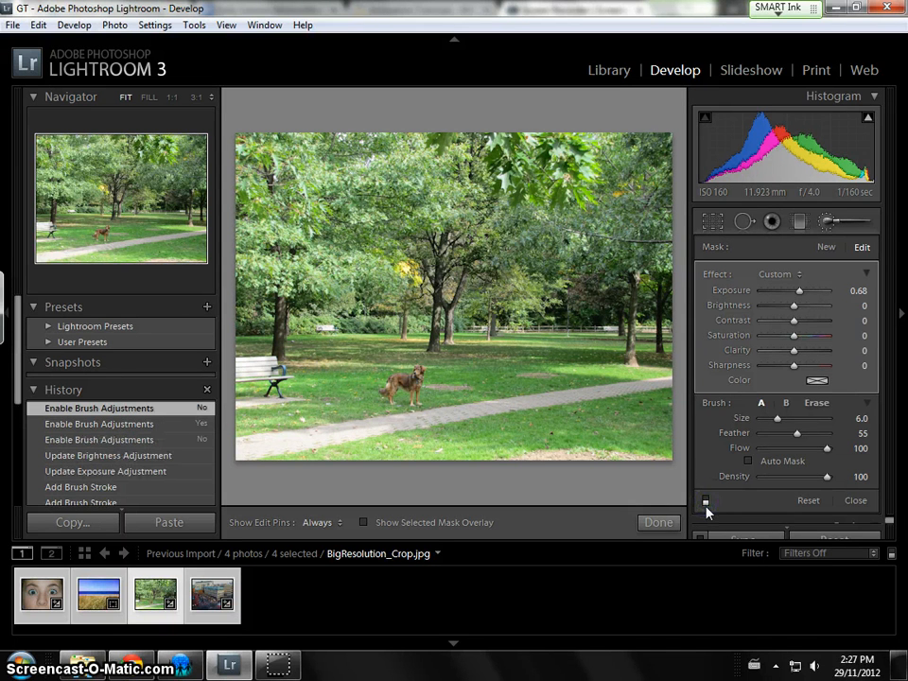
pyautogui.click(707, 502)
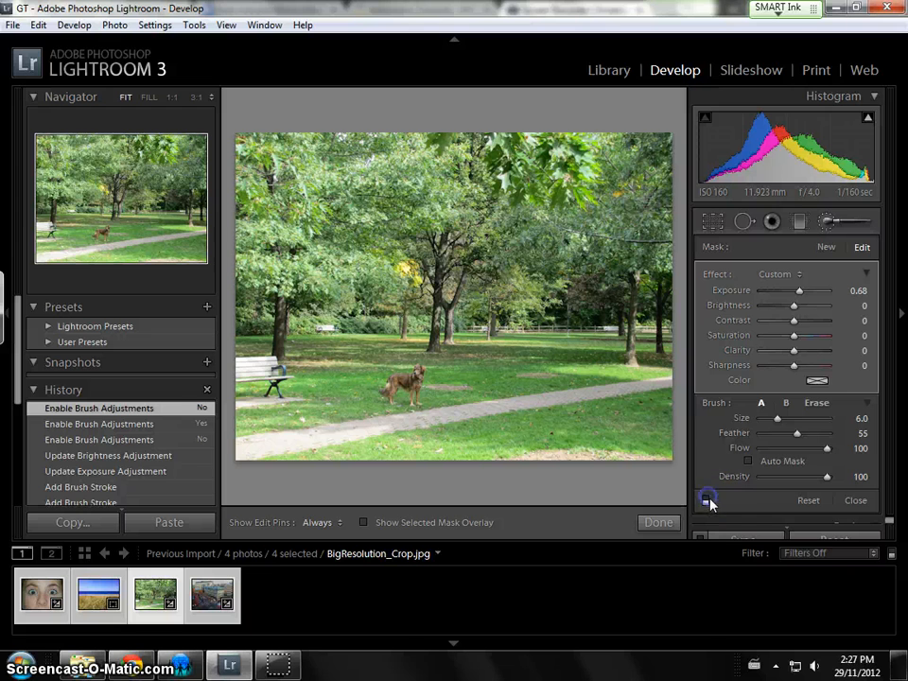
pyautogui.click(707, 502)
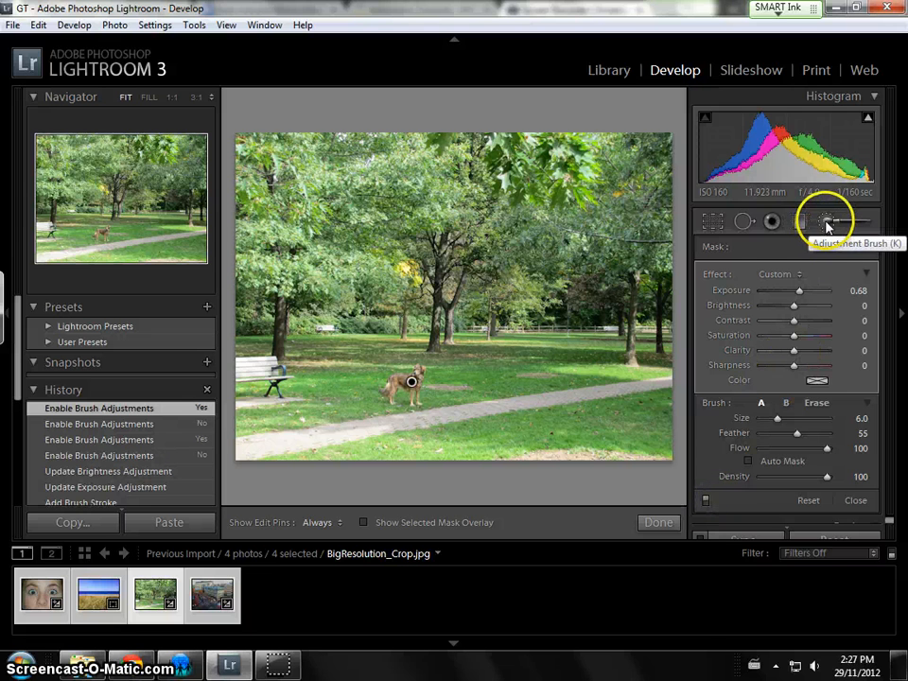
# Restart the Adjustment Brush with a new mask and set its Exposure to -0.88.
pyautogui.click(826, 225)
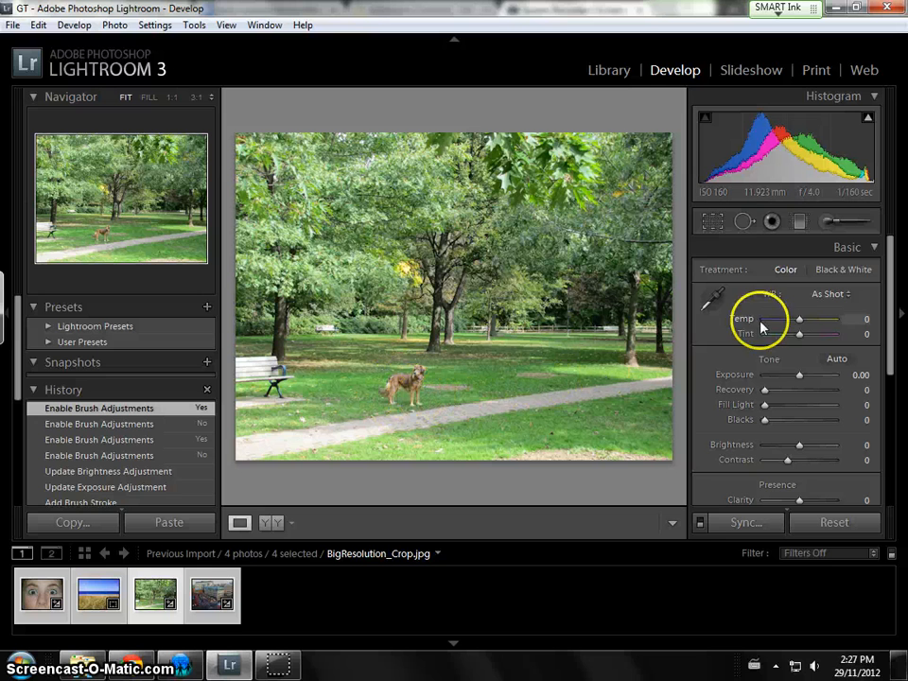
pyautogui.click(827, 224)
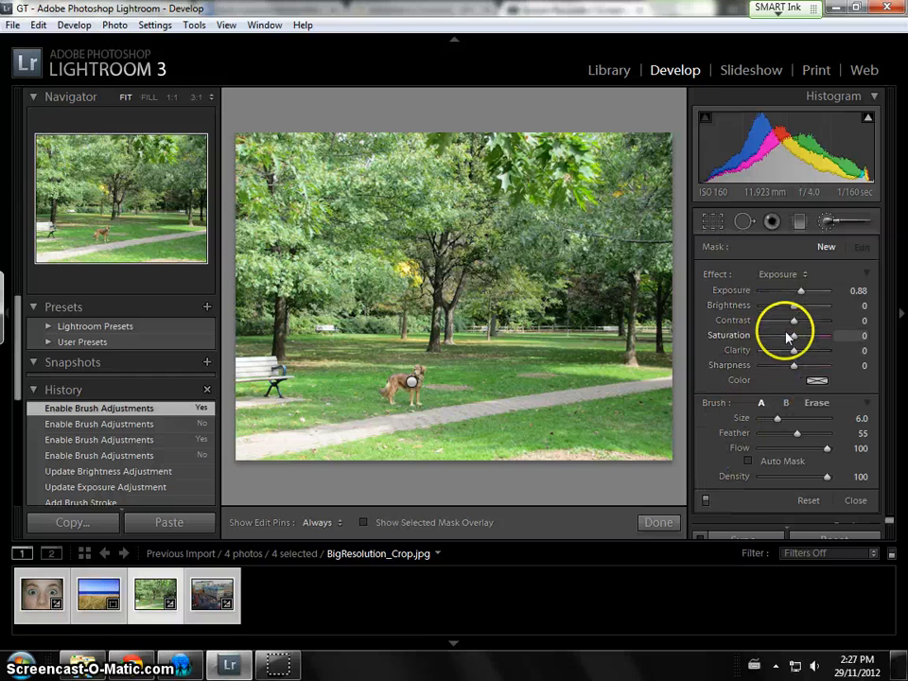
pyautogui.click(826, 248)
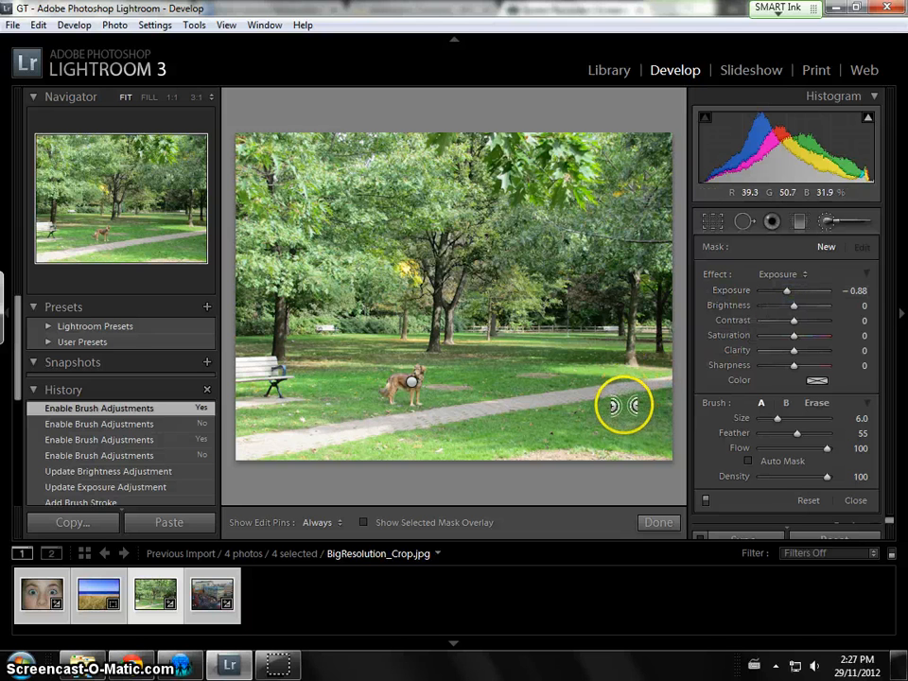
# Enlarge the brush to size 20 and paint the -0.88 Exposure mask over the trees, grass and path across the whole park photo.
pyautogui.scroll(13, 625, 409)
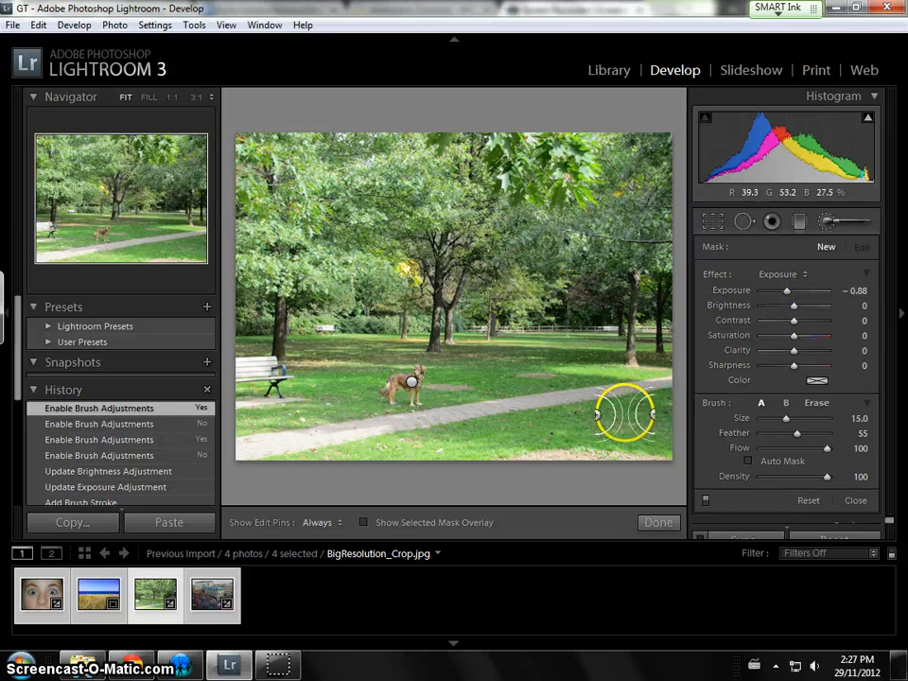
pyautogui.click(646, 423)
pyautogui.moveTo(646, 423)
pyautogui.mouseDown()
pyautogui.moveTo(645, 457)
pyautogui.moveTo(547, 426)
pyautogui.moveTo(486, 418)
pyautogui.moveTo(466, 425)
pyautogui.moveTo(506, 367)
pyautogui.moveTo(603, 346)
pyautogui.moveTo(595, 391)
pyautogui.moveTo(672, 354)
pyautogui.moveTo(297, 256)
pyautogui.moveTo(343, 282)
pyautogui.moveTo(348, 308)
pyautogui.moveTo(418, 303)
pyautogui.moveTo(453, 318)
pyautogui.moveTo(404, 309)
pyautogui.moveTo(346, 364)
pyautogui.moveTo(330, 439)
pyautogui.moveTo(322, 425)
pyautogui.moveTo(231, 419)
pyautogui.moveTo(218, 379)
pyautogui.moveTo(265, 325)
pyautogui.moveTo(276, 248)
pyautogui.moveTo(302, 292)
pyautogui.moveTo(290, 405)
pyautogui.moveTo(352, 452)
pyautogui.moveTo(402, 460)
pyautogui.moveTo(434, 446)
pyautogui.moveTo(377, 449)
pyautogui.moveTo(407, 441)
pyautogui.moveTo(400, 449)
pyautogui.moveTo(465, 373)
pyautogui.moveTo(463, 350)
pyautogui.moveTo(436, 334)
pyautogui.moveTo(409, 347)
pyautogui.moveTo(391, 340)
pyautogui.moveTo(318, 356)
pyautogui.moveTo(300, 383)
pyautogui.moveTo(350, 443)
pyautogui.moveTo(484, 448)
pyautogui.moveTo(581, 417)
pyautogui.moveTo(567, 344)
pyautogui.moveTo(494, 235)
pyautogui.moveTo(524, 151)
pyautogui.moveTo(523, 117)
pyautogui.mouseUp()
pyautogui.moveTo(474, 205)
pyautogui.mouseDown()
pyautogui.moveTo(468, 185)
pyautogui.moveTo(535, 207)
pyautogui.mouseUp()
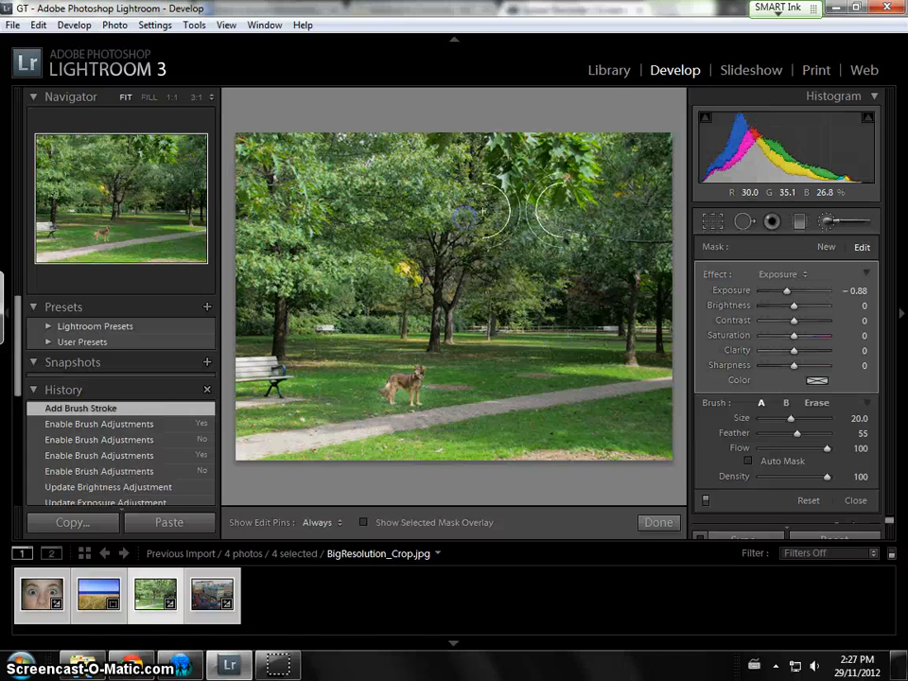
pyautogui.click(619, 445)
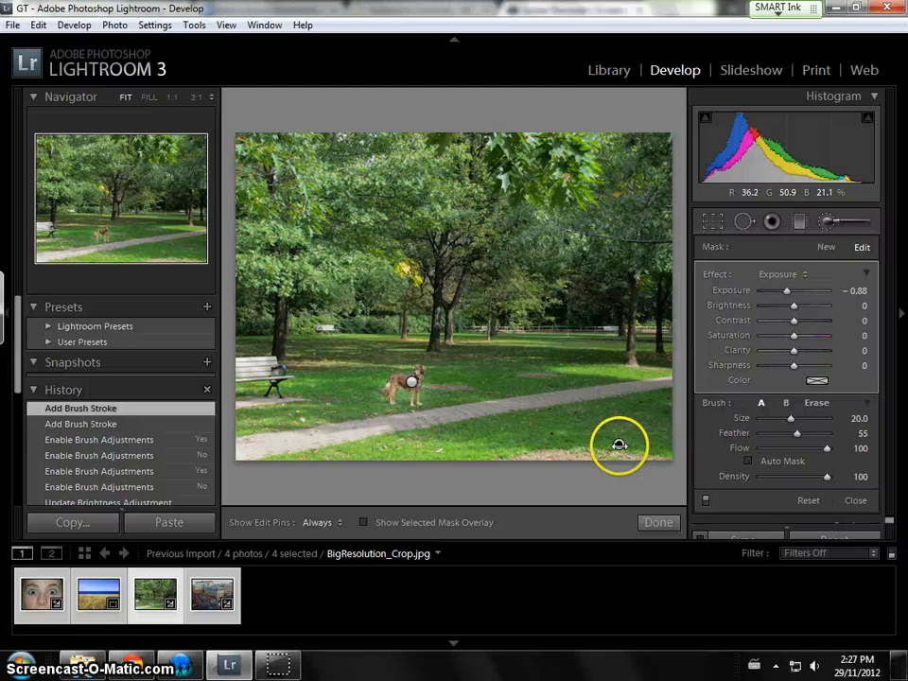
pyautogui.moveTo(534, 262)
pyautogui.mouseDown()
pyautogui.moveTo(523, 257)
pyautogui.moveTo(569, 226)
pyautogui.moveTo(571, 257)
pyautogui.mouseUp()
pyautogui.click(617, 441)
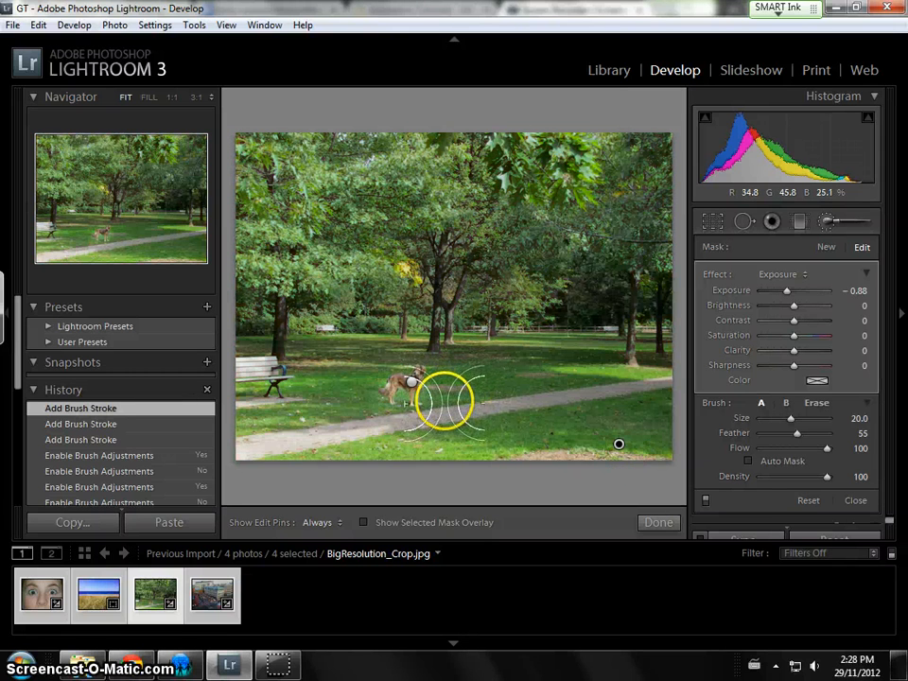
# Erase the darkening mask from the dog with a size 5 eraser and check the coverage with the mask overlay.
pyautogui.scroll(-6, 443, 401)
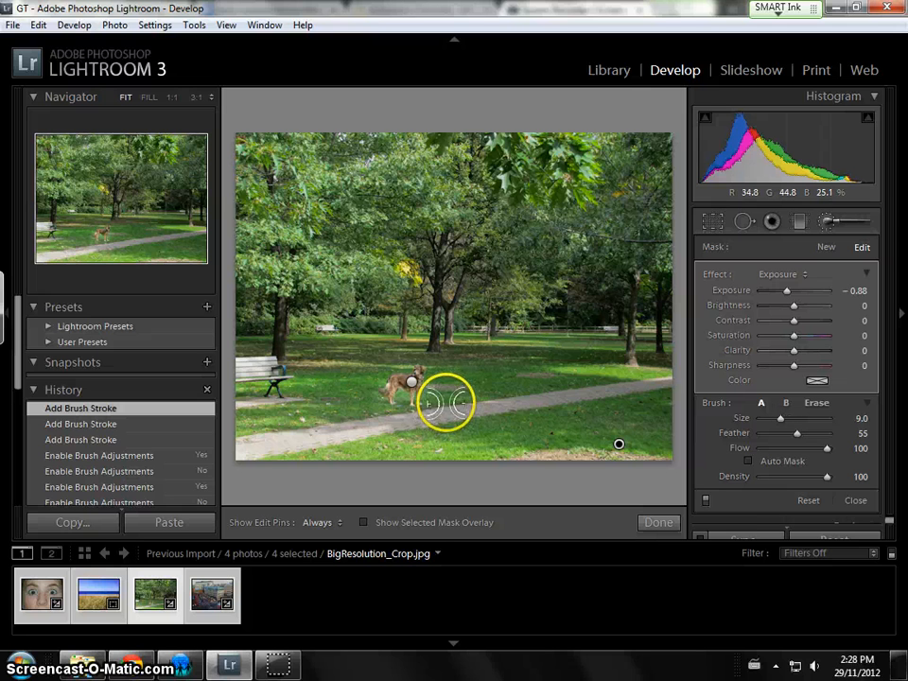
pyautogui.press('alt')
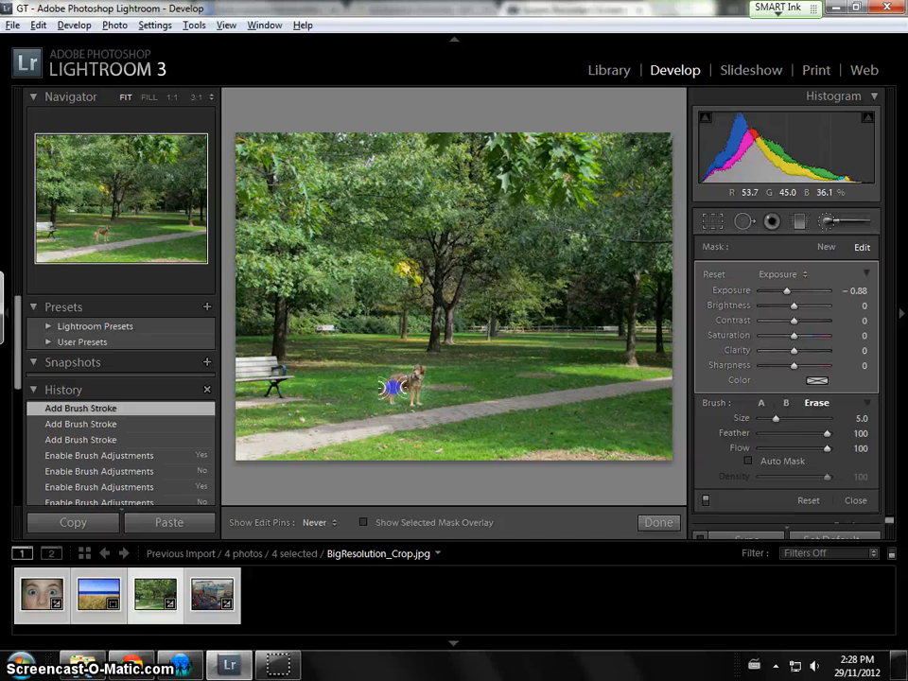
pyautogui.moveTo(394, 390); pyautogui.dragTo(400, 390)
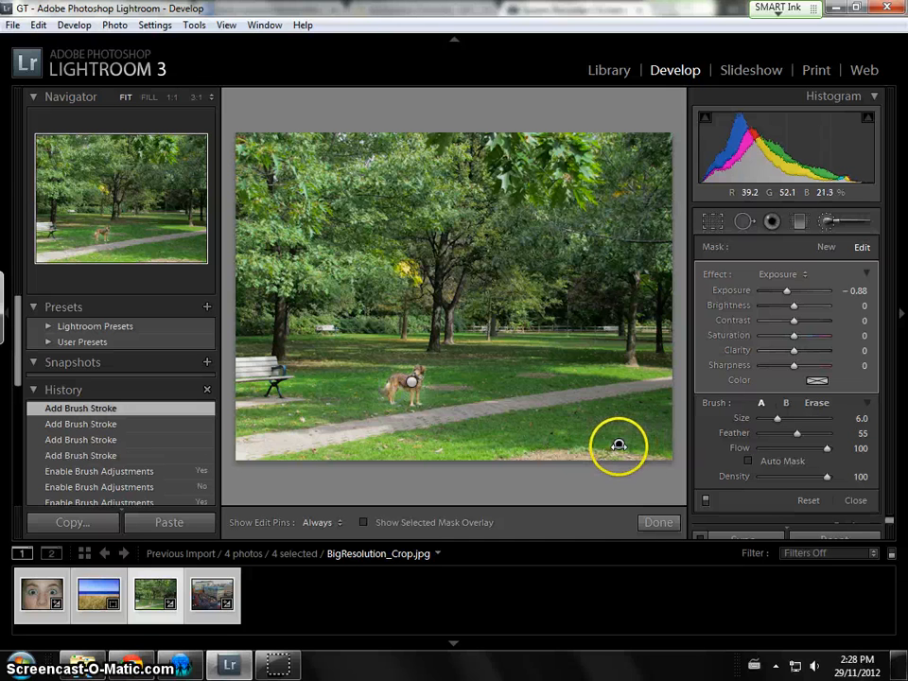
pyautogui.press('o')
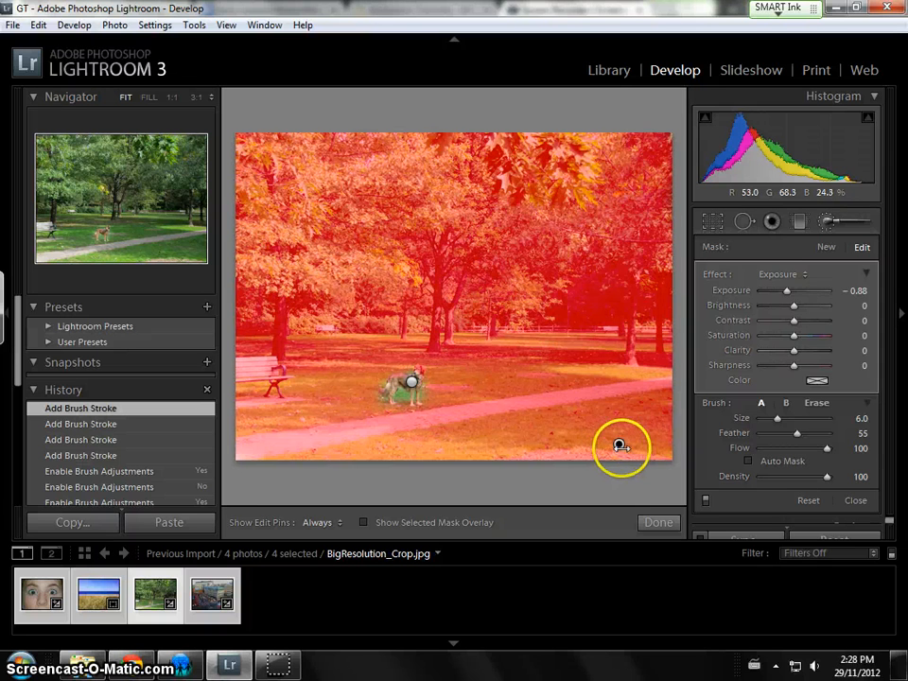
# Close the Adjustment Brush and compare the park photo's before and after views, returning to the edited version.
pyautogui.click(827, 220)
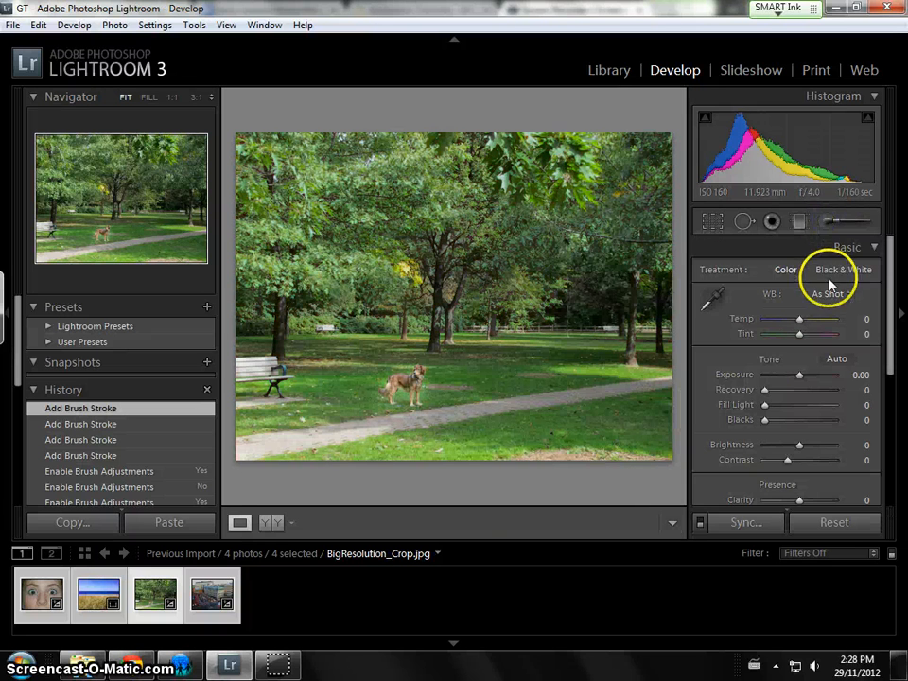
pyautogui.press('\\')
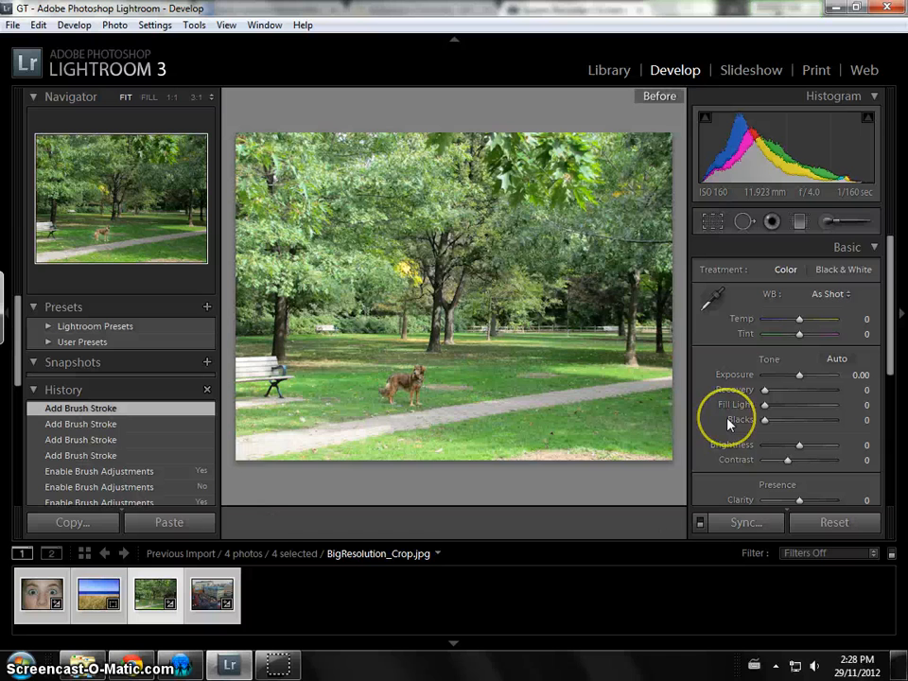
pyautogui.press('\\')
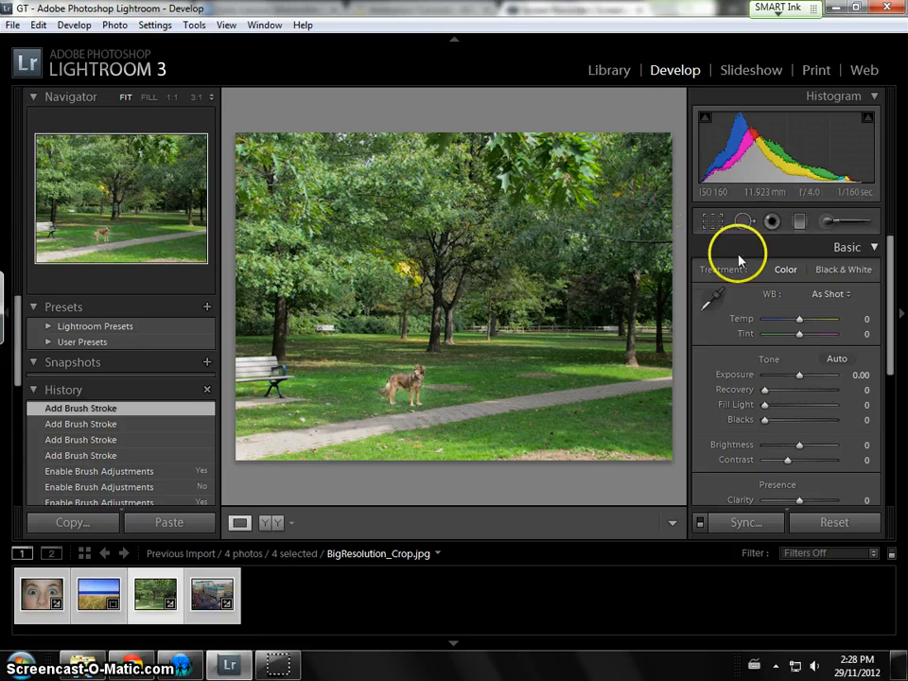
# Add a Graduated Filter with Exposure -0.88 to pi-horizon.jpg, running from the top of the sky down into the grass, and close the filter.
pyautogui.click(799, 223)
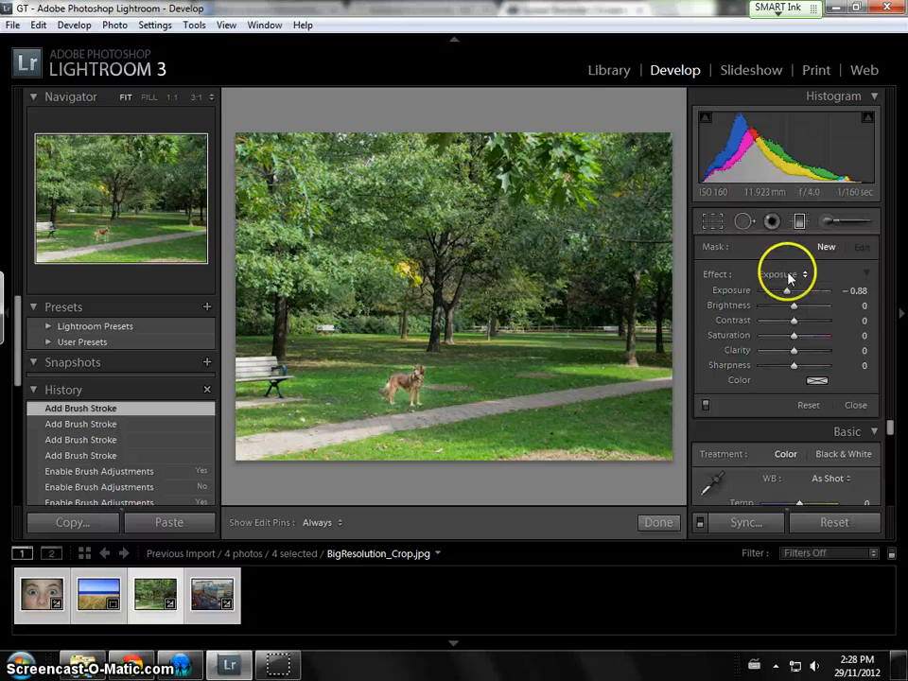
pyautogui.click(91, 601)
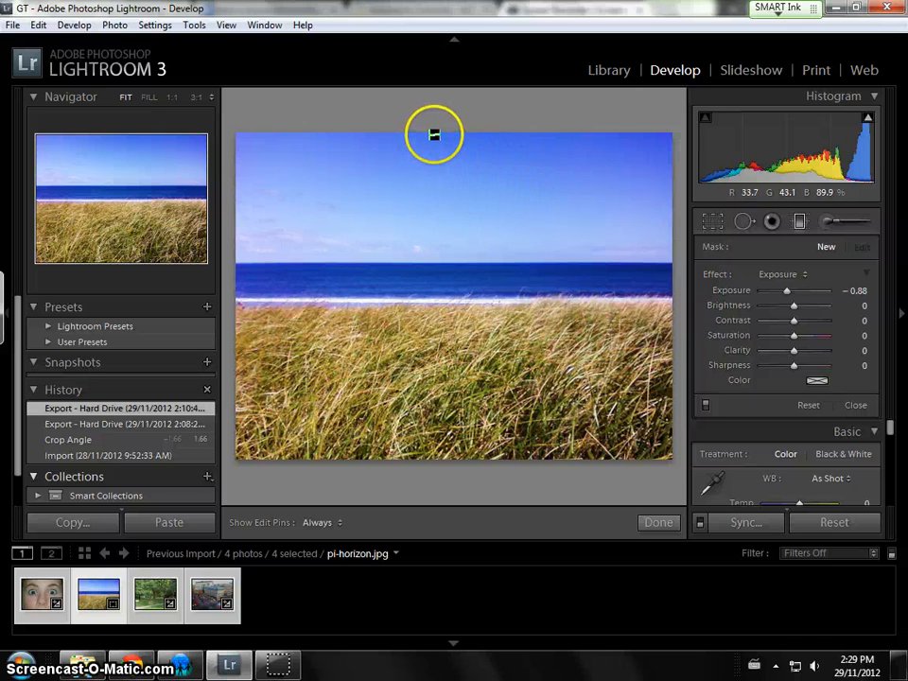
pyautogui.moveTo(430, 136)
pyautogui.mouseDown()
pyautogui.moveTo(436, 266)
pyautogui.moveTo(438, 254)
pyautogui.moveTo(431, 409)
pyautogui.mouseUp()
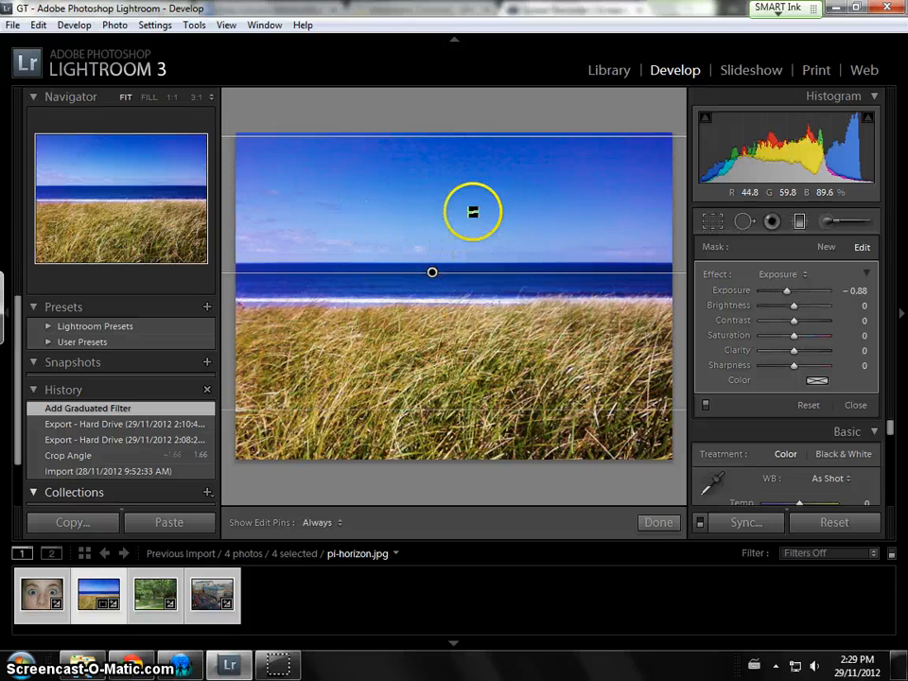
pyautogui.click(799, 223)
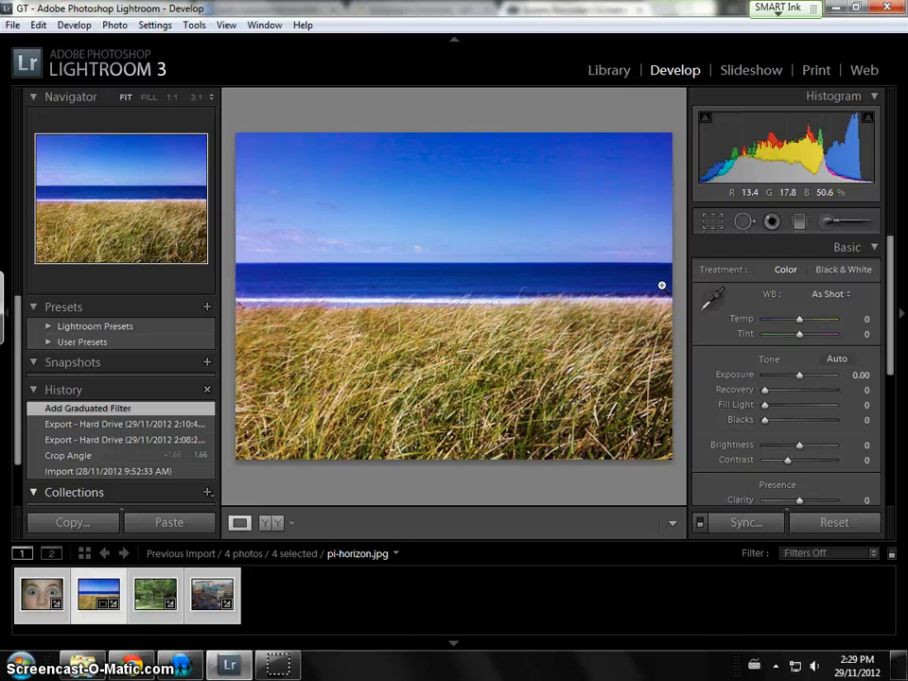
pyautogui.press('alt')
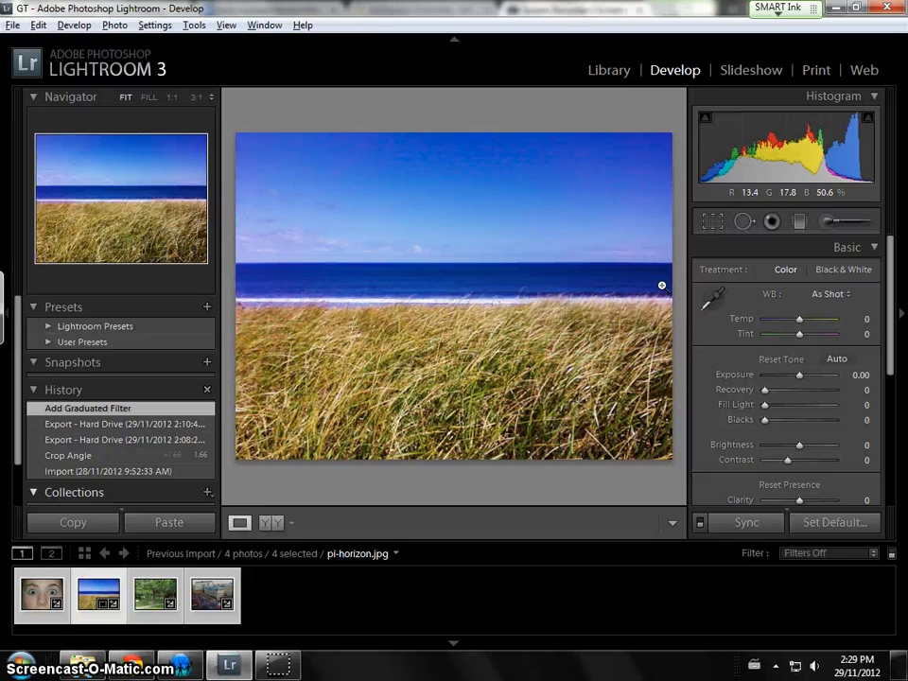